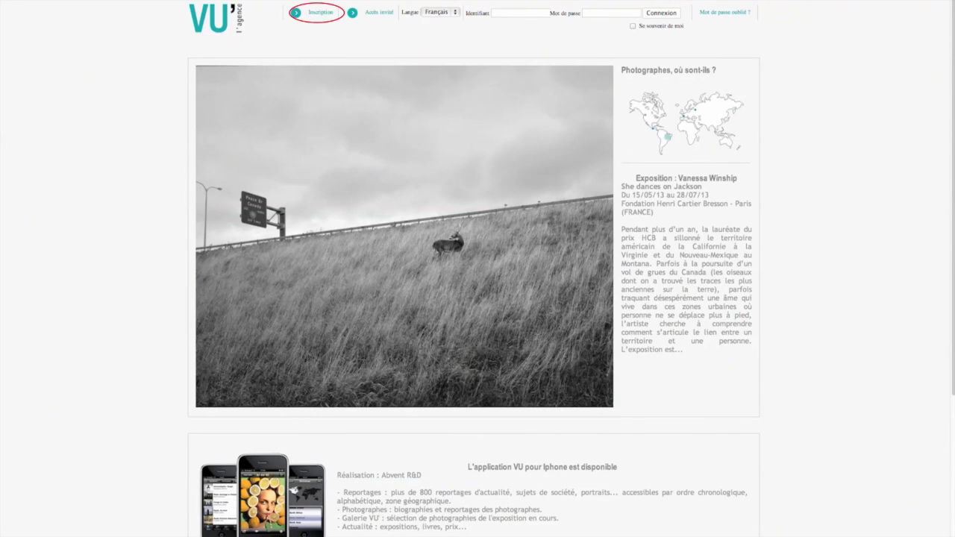
# Log in to the agency's website with the account identifier and the account password.
pyautogui.click(719, 122)
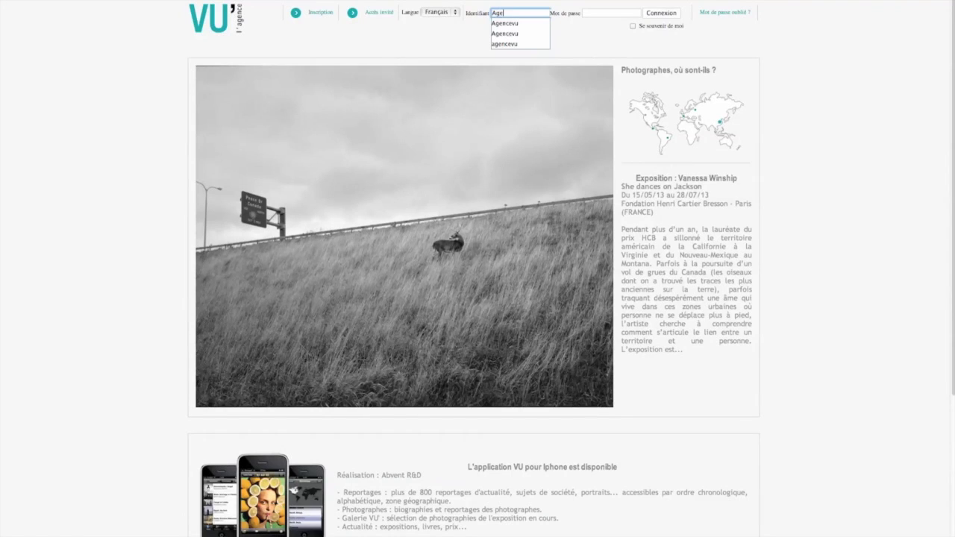
pyautogui.write('cevu')
pyautogui.press('Tab')
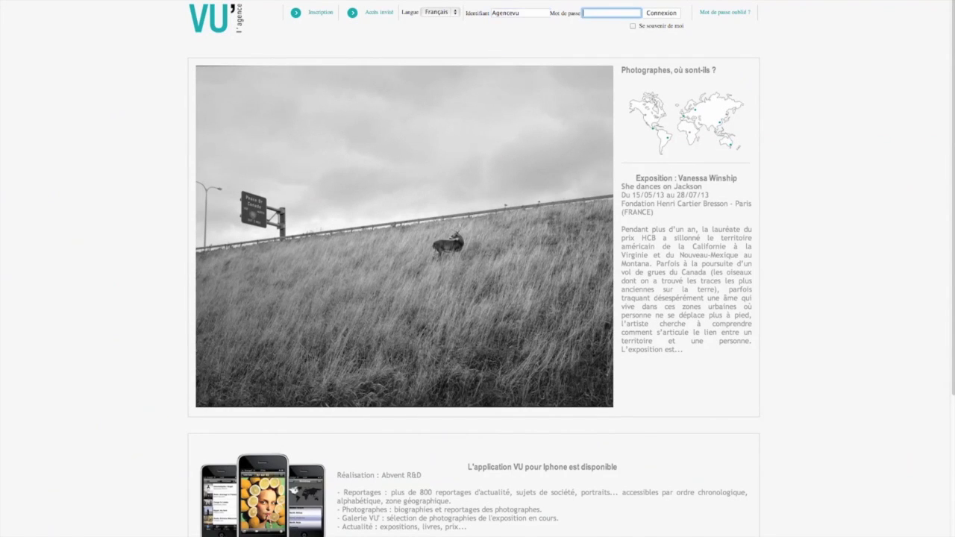
pyautogui.write('••••••••')
pyautogui.press('Return')
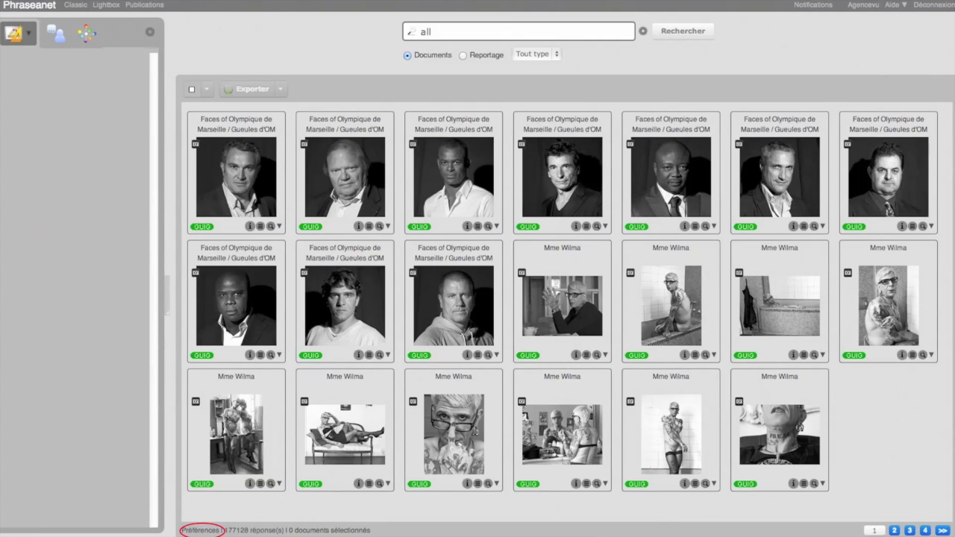
# Switch the display theme to black in the preferences.
pyautogui.click(200, 531)
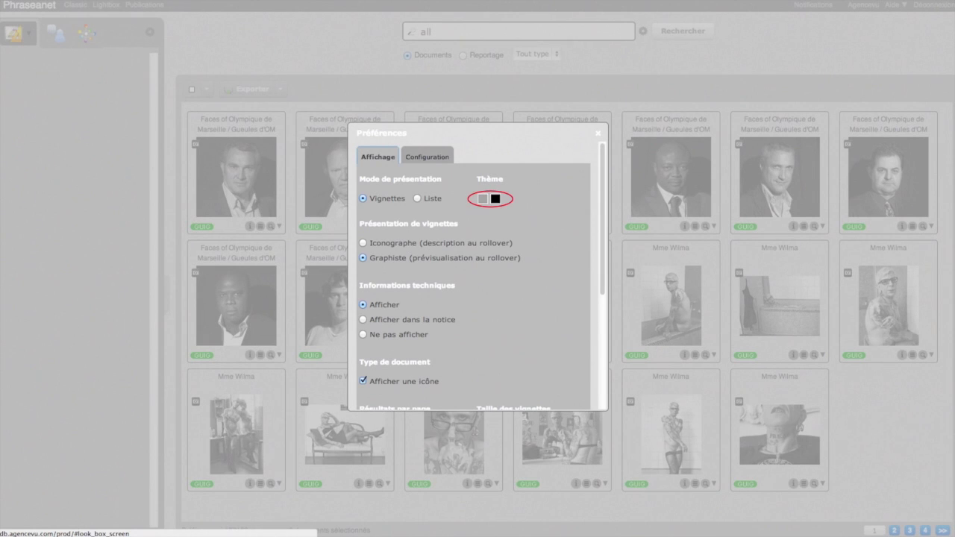
pyautogui.click(495, 199)
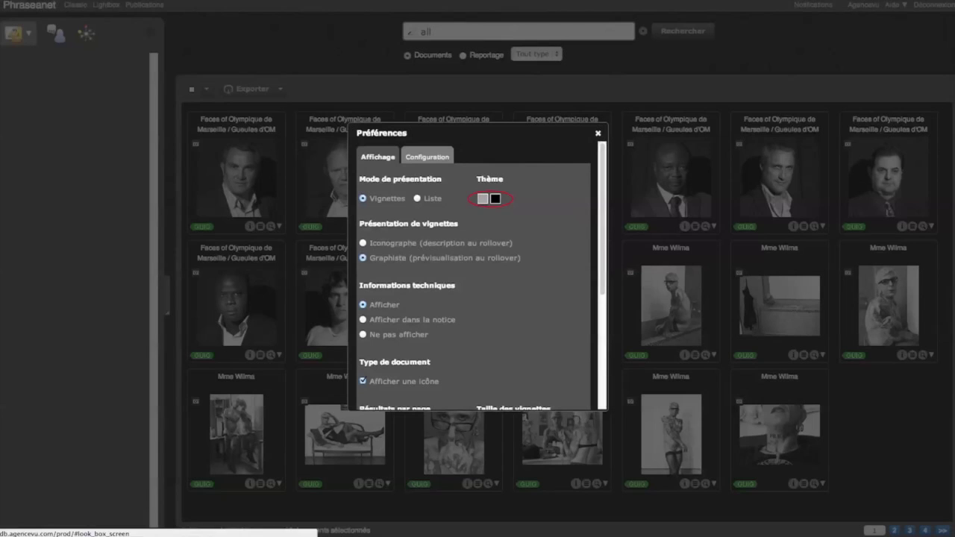
pyautogui.click(597, 133)
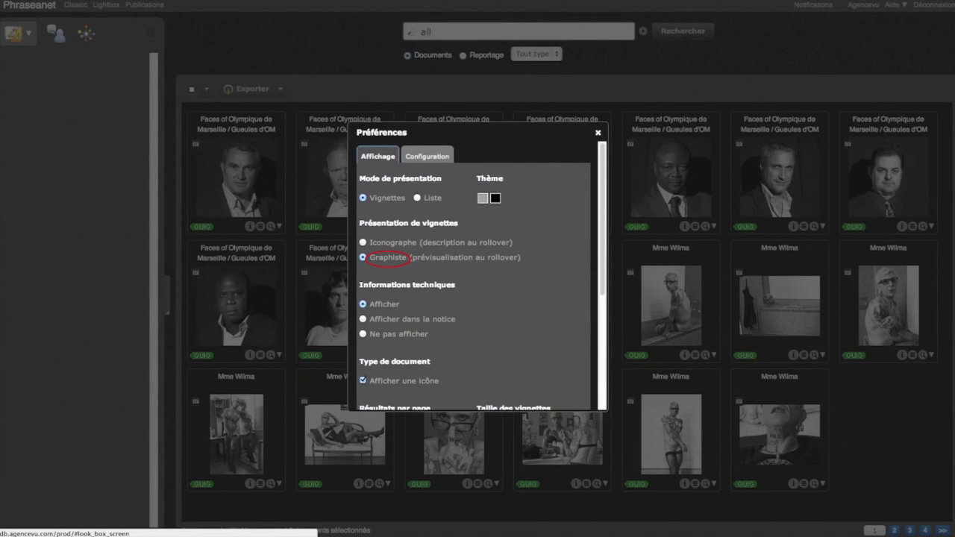
pyautogui.click(598, 133)
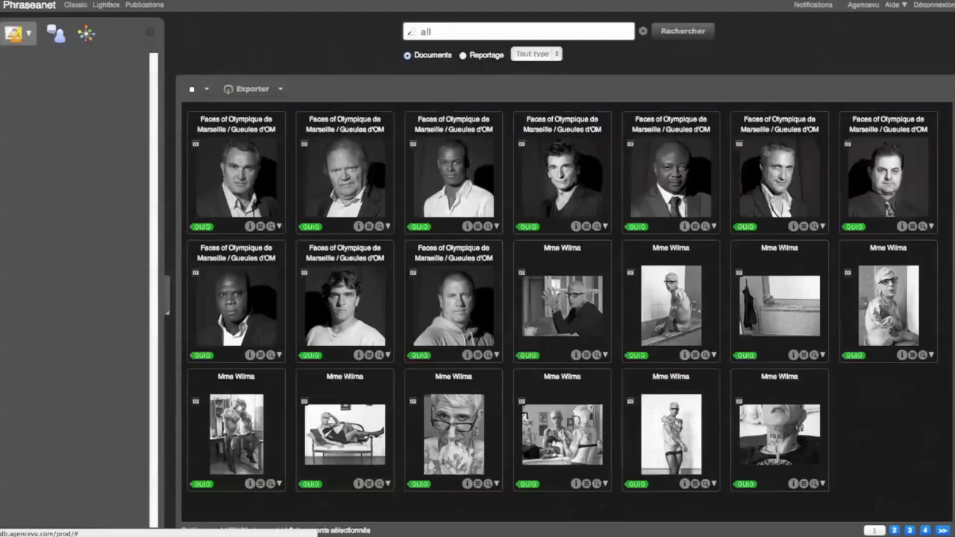
# Set the thumbnail presentation to Iconographe, with the description shown on rollover.
pyautogui.moveTo(345, 179)
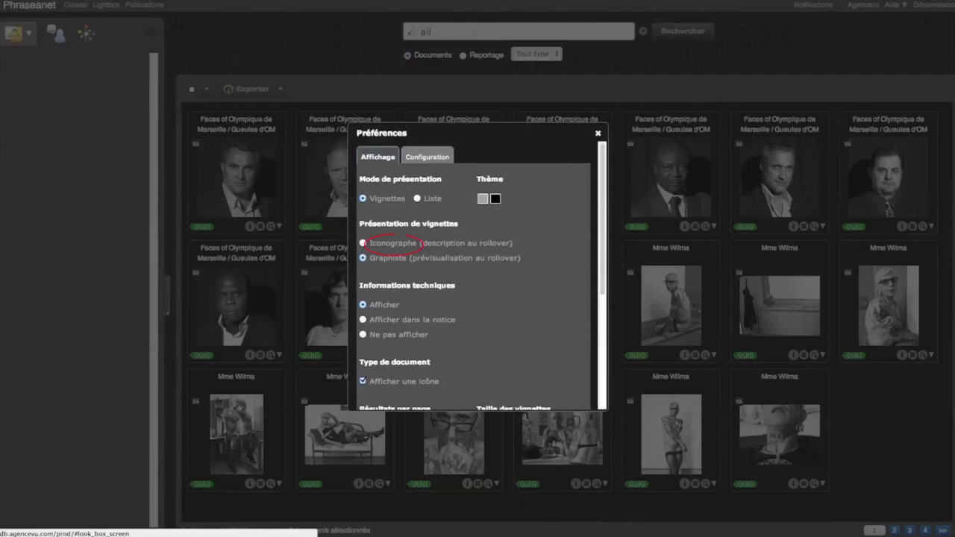
pyautogui.click(363, 243)
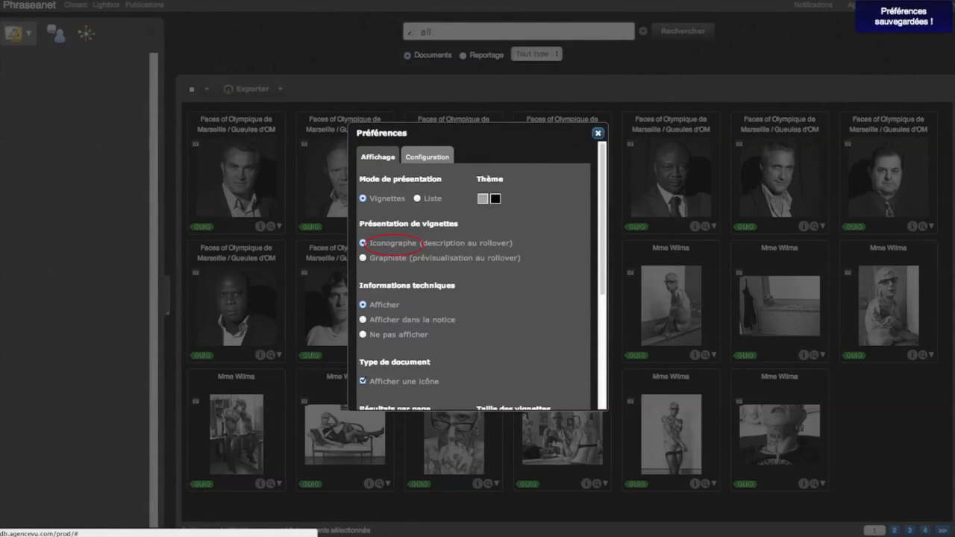
pyautogui.click(597, 133)
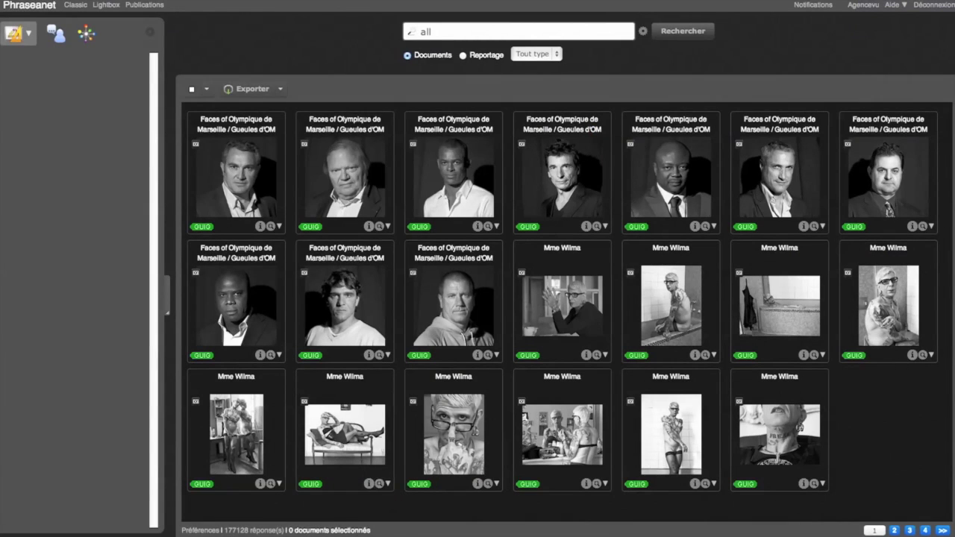
pyautogui.moveTo(231, 319)
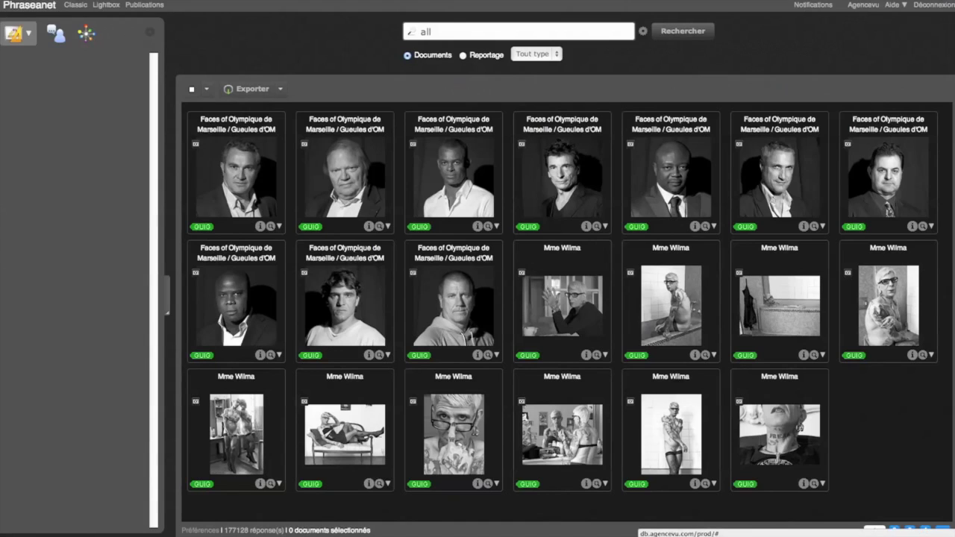
# Increase the number of results per page and the thumbnail size in the display preferences.
pyautogui.click(199, 530)
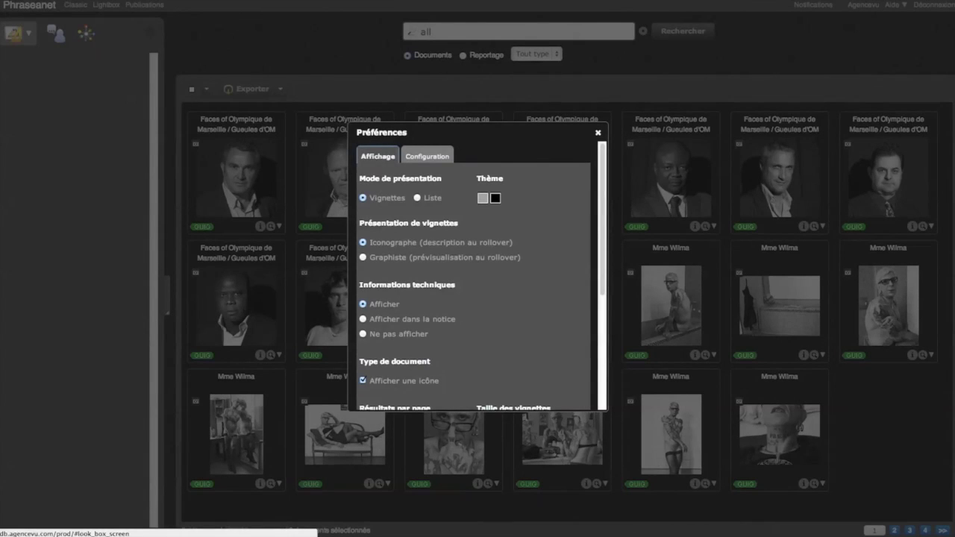
pyautogui.scroll(-3, 478, 276)
pyautogui.moveTo(368, 255); pyautogui.dragTo(418, 255)
pyautogui.moveTo(493, 253); pyautogui.dragTo(535, 254)
pyautogui.click(597, 132)
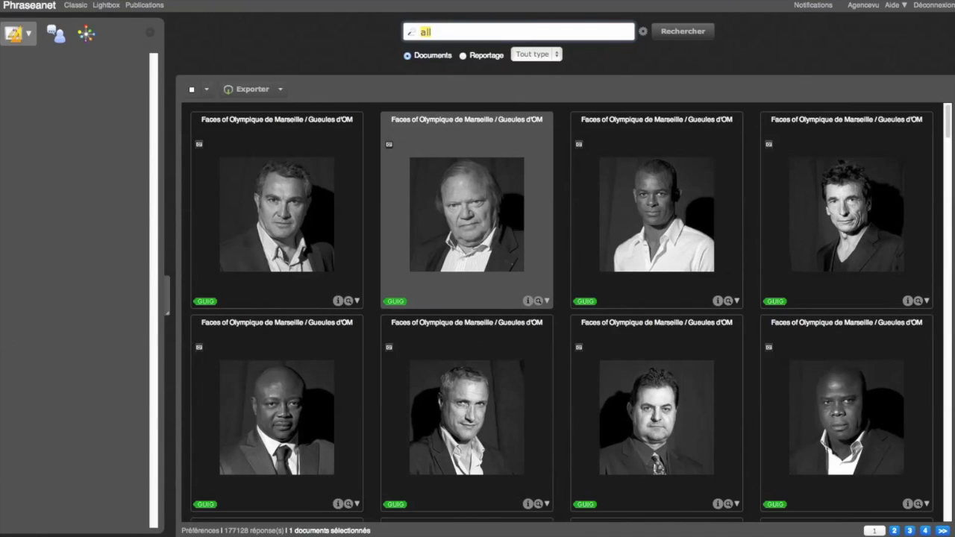
# Search the documents for "enfant et animal sauf chat" and narrow the term enfant to the proposed keyword bébé.
pyautogui.write('enfant et animal')
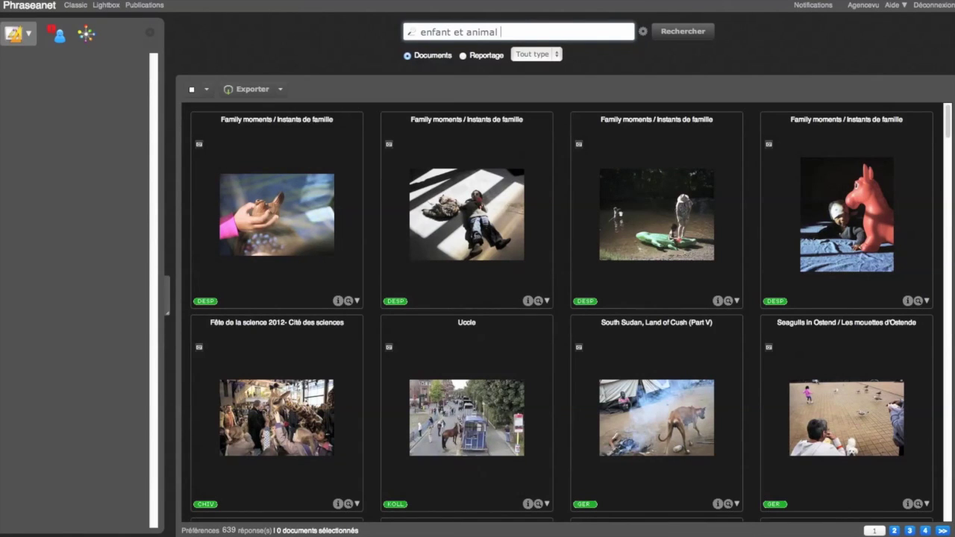
pyautogui.write('sauf chat')
pyautogui.press('Return')
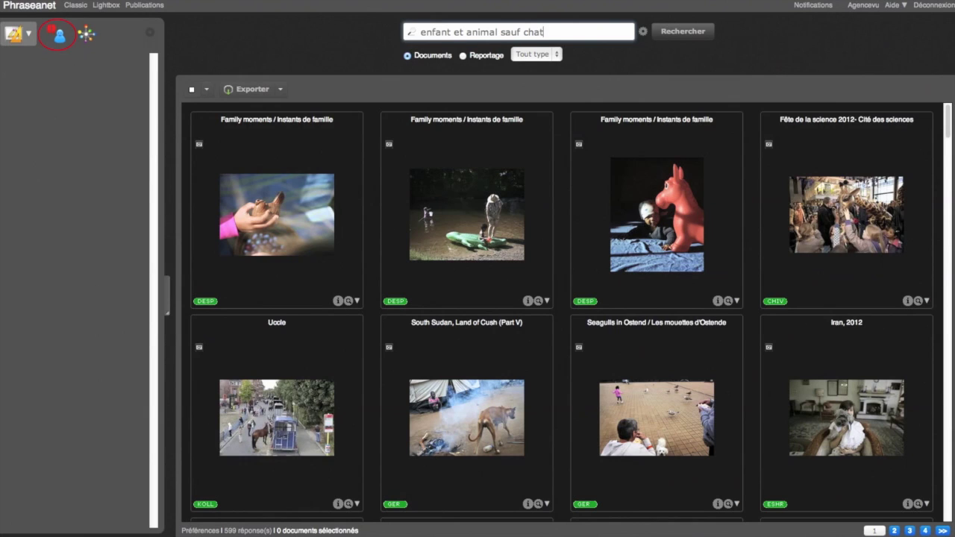
pyautogui.click(59, 33)
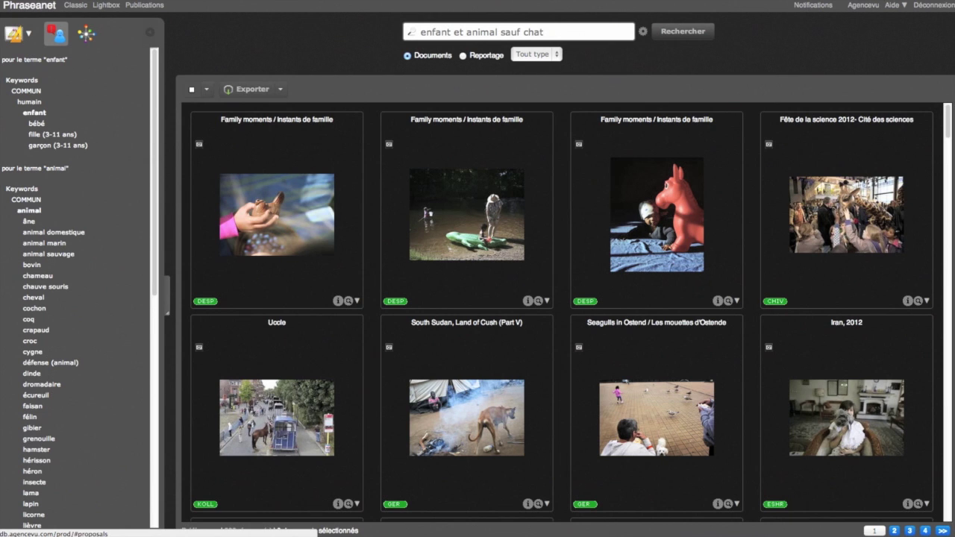
pyautogui.click(36, 123)
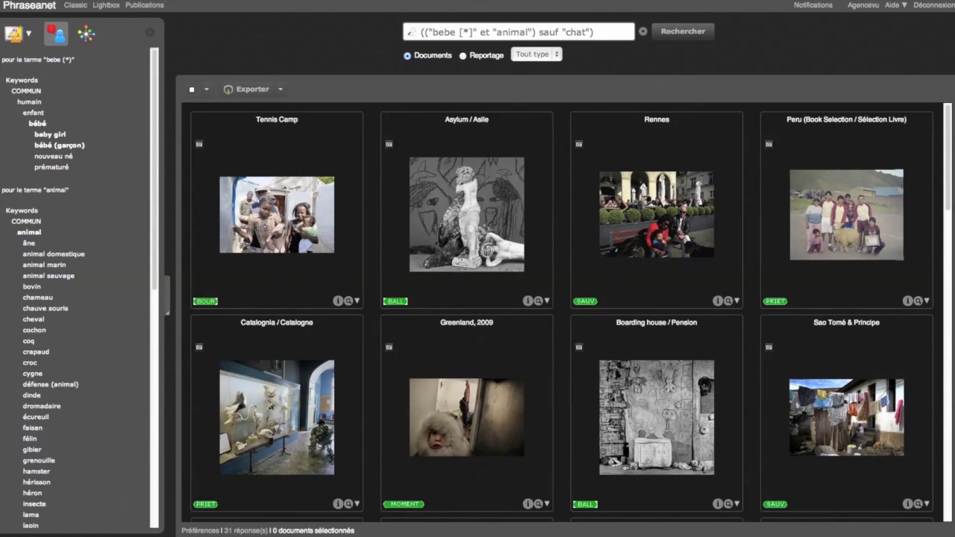
# Export the Tennis Camp, Greenland, Rennes and Peru photos together as a zip download.
pyautogui.click(277, 215)
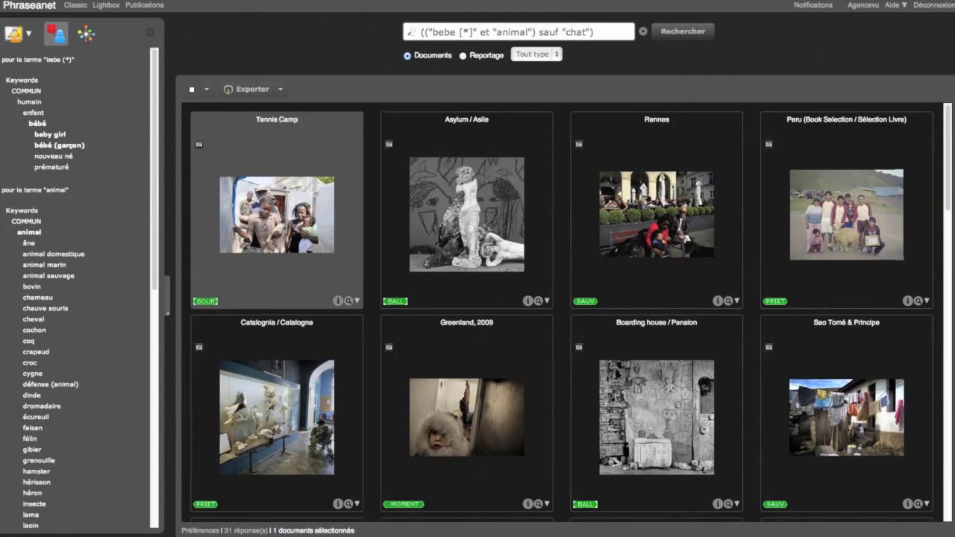
pyautogui.keyDown('ctrl'); pyautogui.click(466, 418); pyautogui.keyUp('ctrl')
pyautogui.keyDown('ctrl'); pyautogui.click(656, 215); pyautogui.keyUp('ctrl')
pyautogui.keyDown('ctrl'); pyautogui.click(846, 214); pyautogui.keyUp('ctrl')
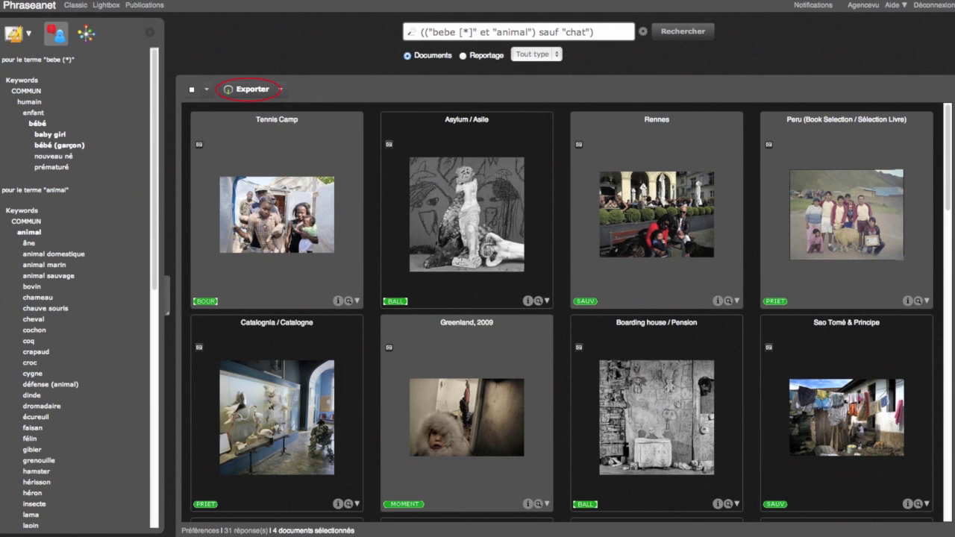
pyautogui.click(250, 89)
pyautogui.click(271, 167)
pyautogui.click(454, 263)
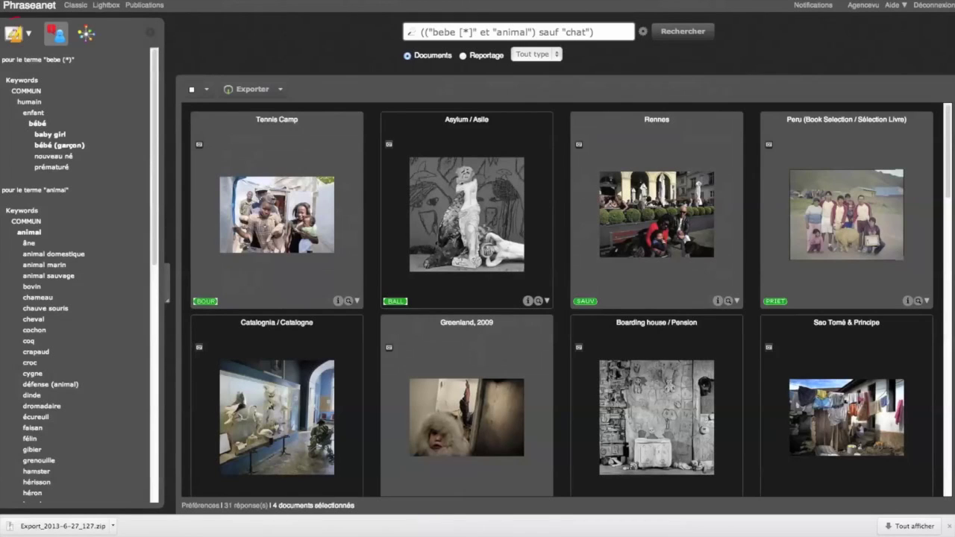
# Create a basket named "Ma recherche 1" containing the four selected photos.
pyautogui.click(14, 33)
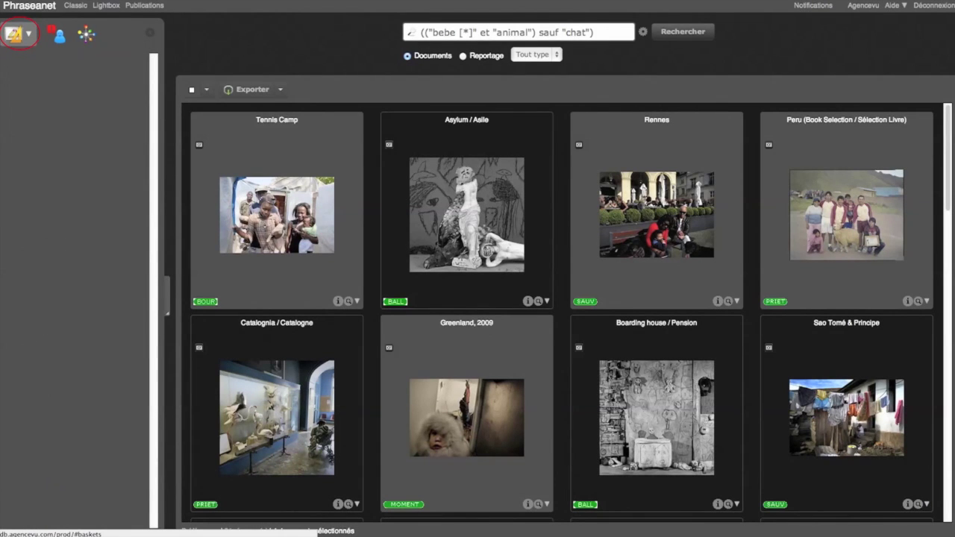
pyautogui.click(18, 34)
pyautogui.click(47, 49)
pyautogui.write('Ma recherche1')
pyautogui.press('Return')
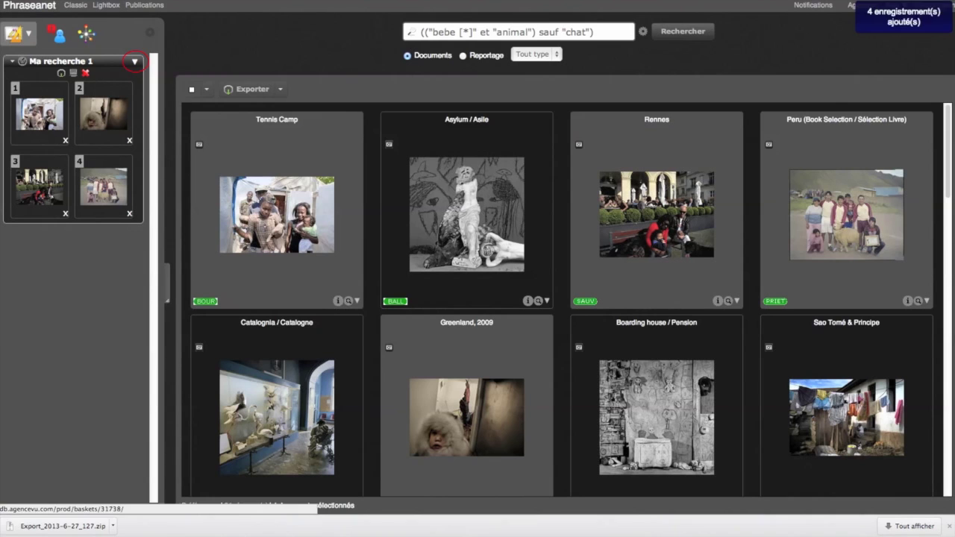
# Export the contents of the basket "Ma recherche 1".
pyautogui.click(135, 61)
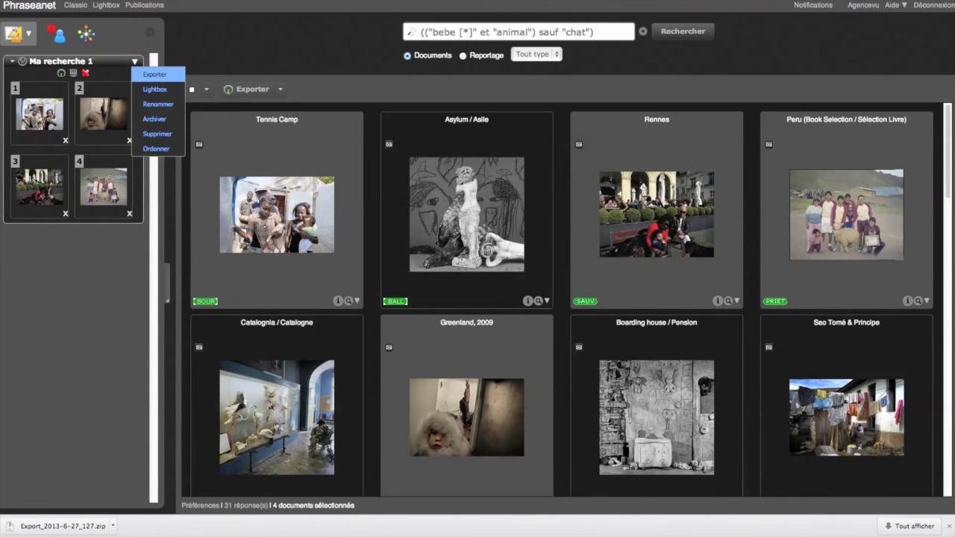
pyautogui.click(155, 74)
pyautogui.click(270, 155)
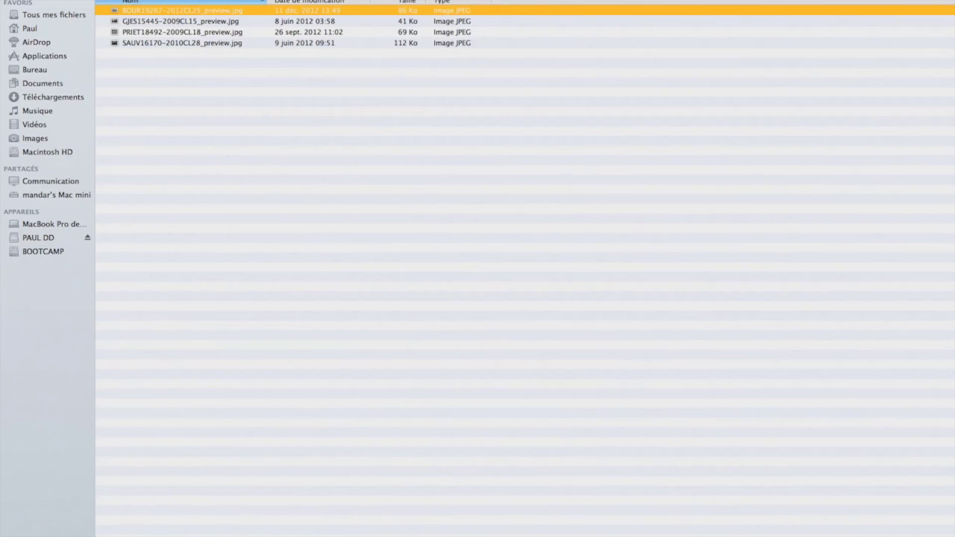
# In Finder, preview the four exported JPEG photos one after another.
pyautogui.press('space')
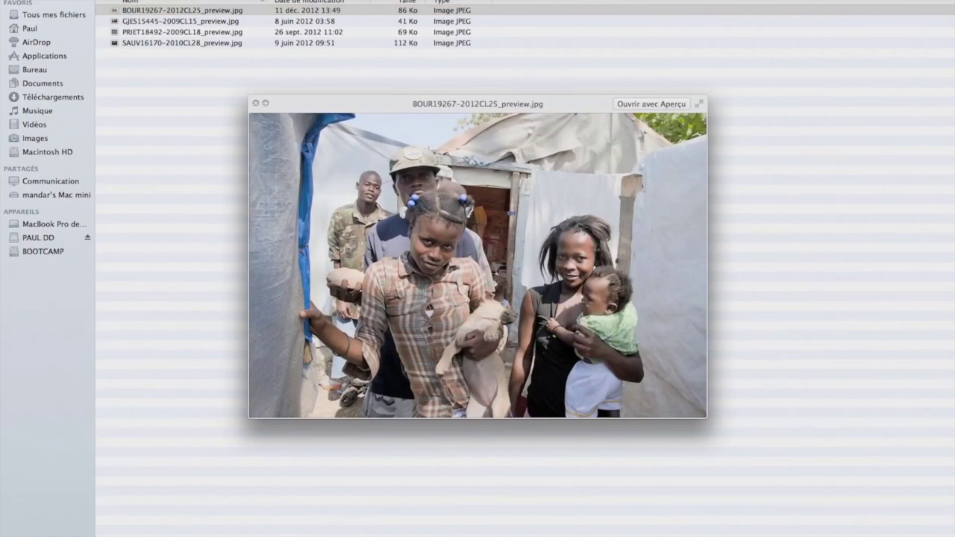
pyautogui.press('Down')
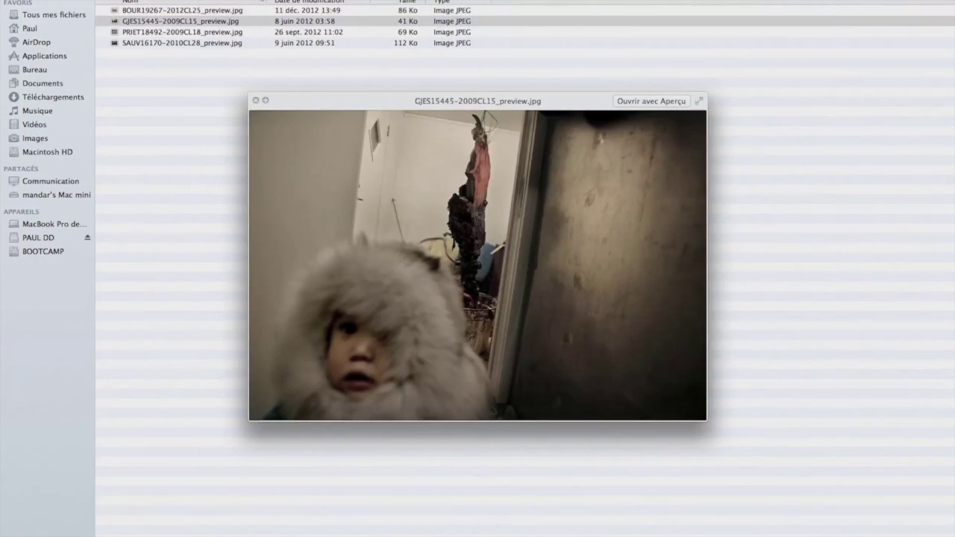
pyautogui.press('Down')
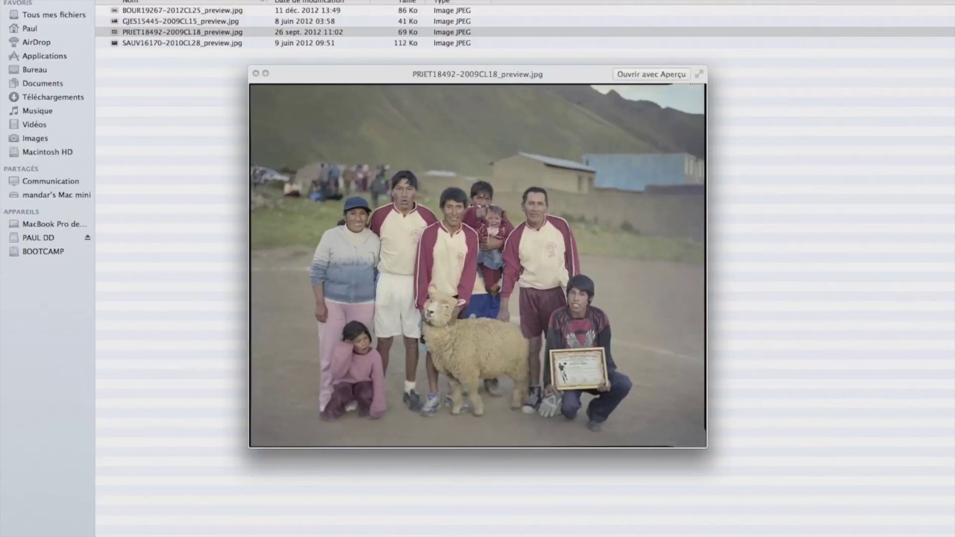
pyautogui.press('Down')
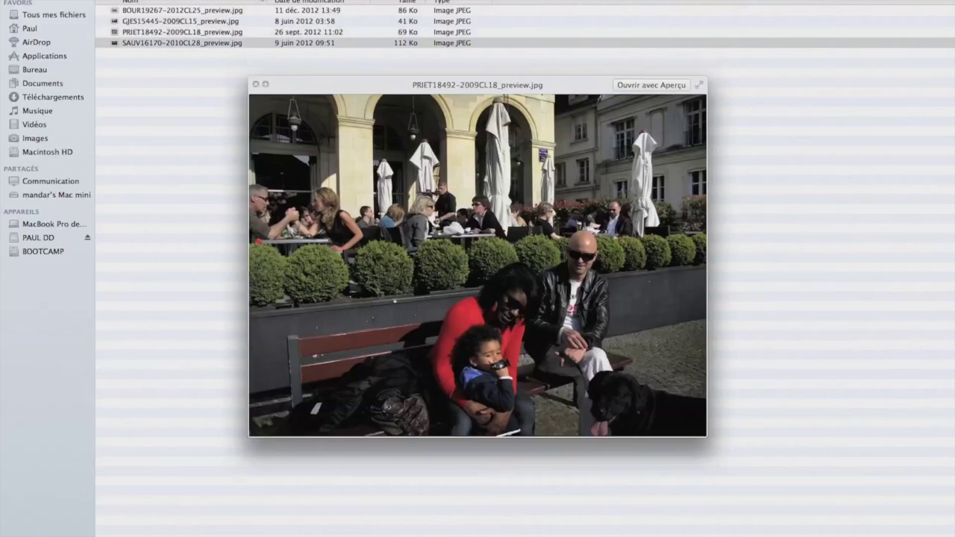